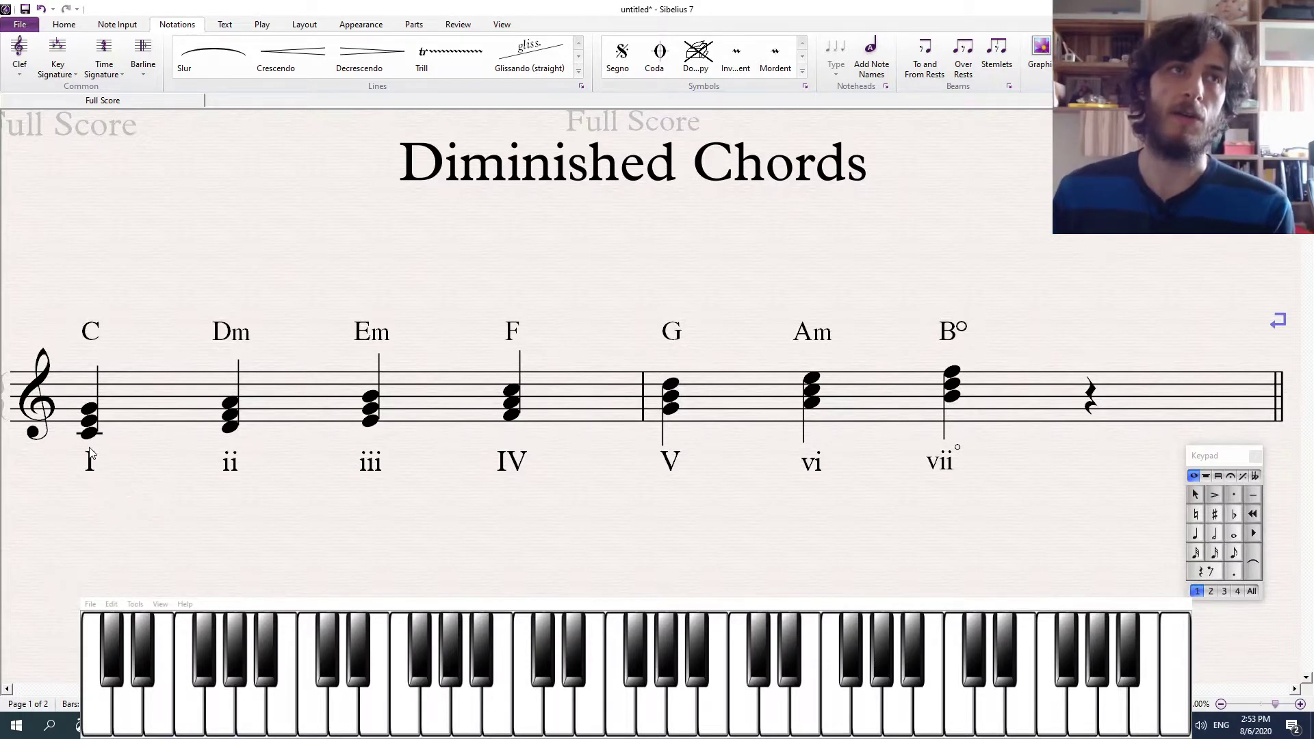
# Play back the C major diatonic triad progression, I through vii°.
pyautogui.press('space')
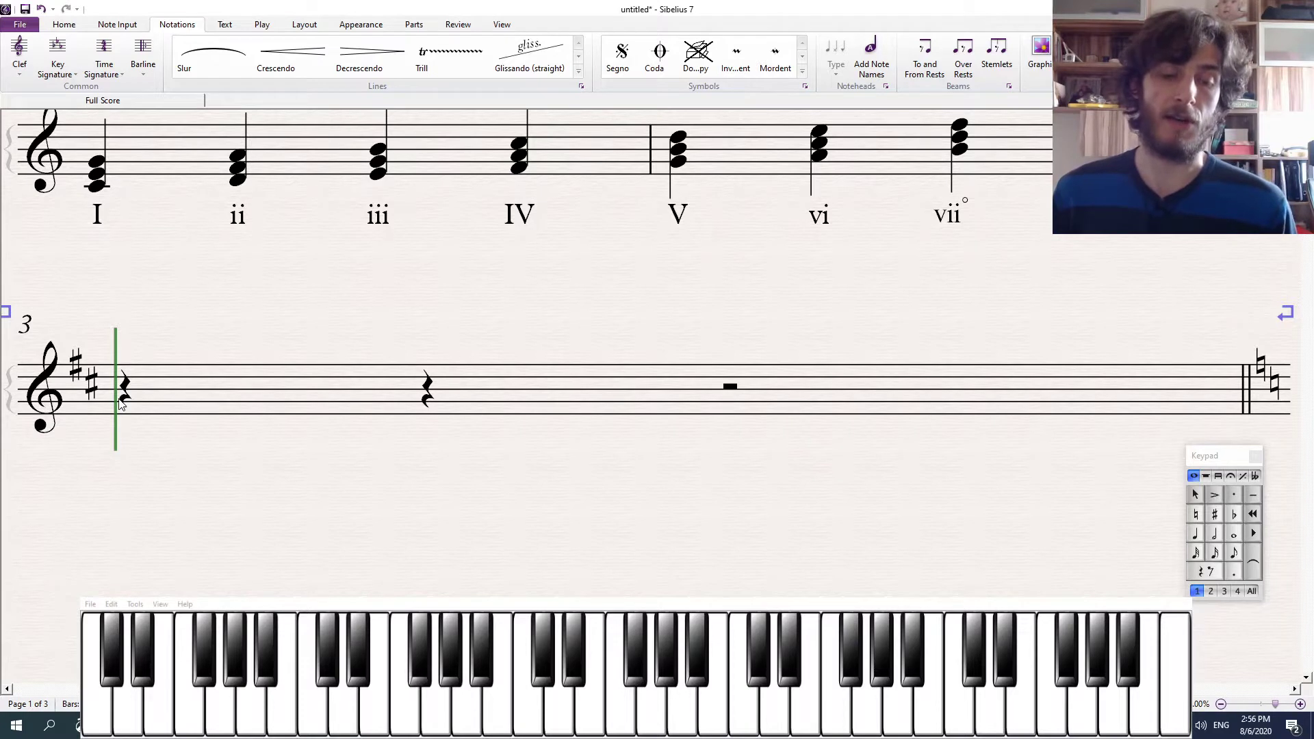
# Enter a B–D–F♯ B minor chord on beat 1 of bar 3 and play it back.
pyautogui.click(122, 393)
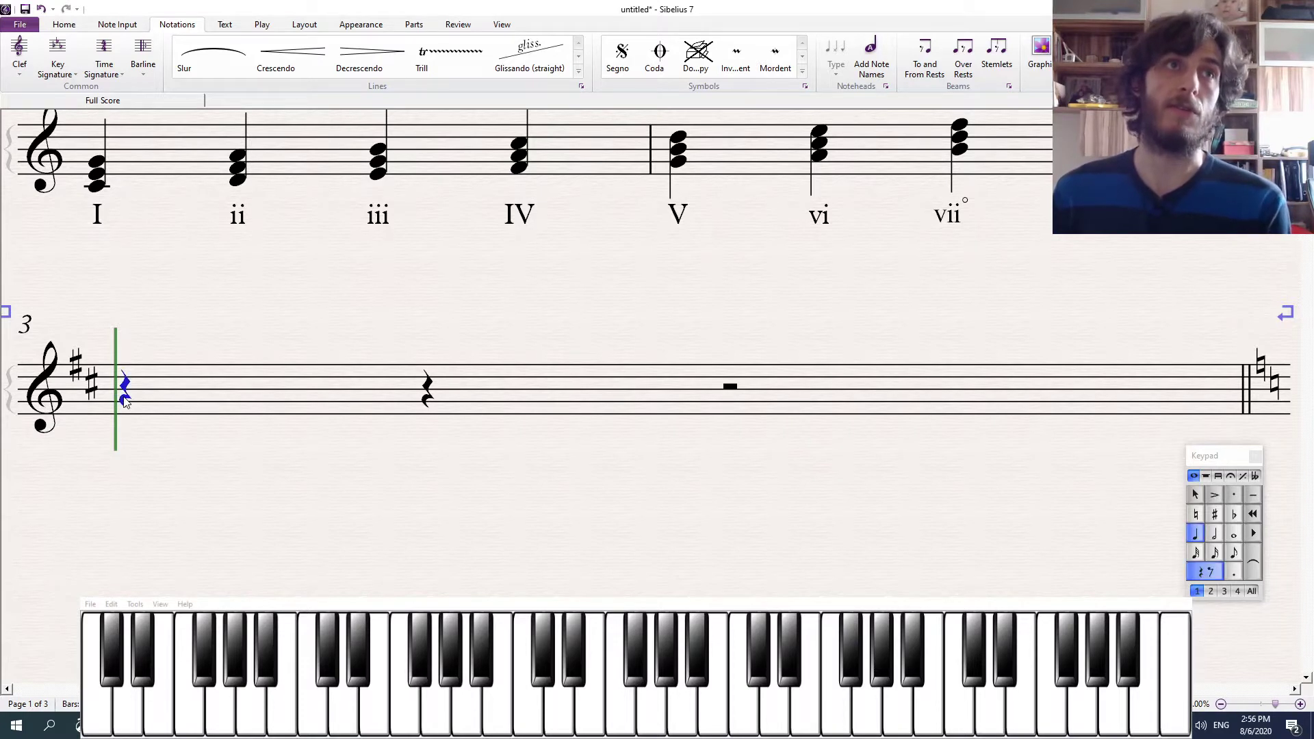
pyautogui.press('d')
pyautogui.press('3')
pyautogui.press('5')
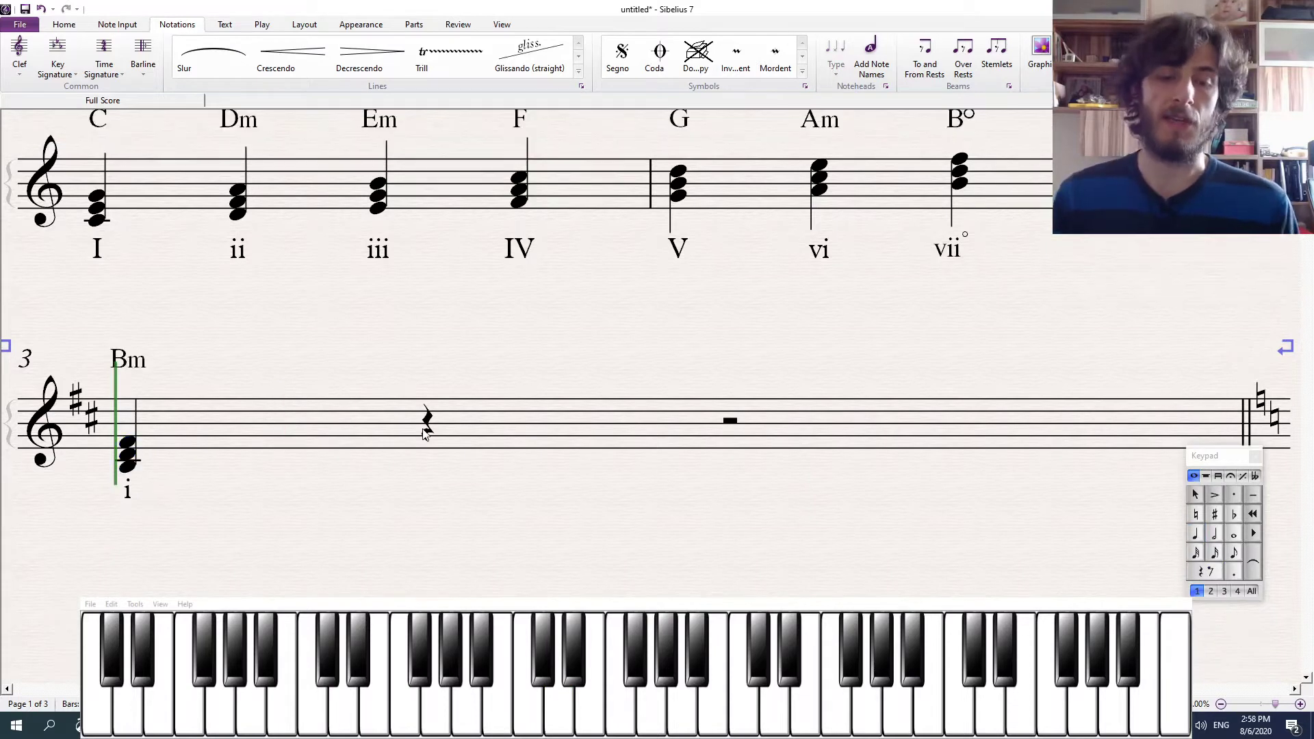
pyautogui.press('space')
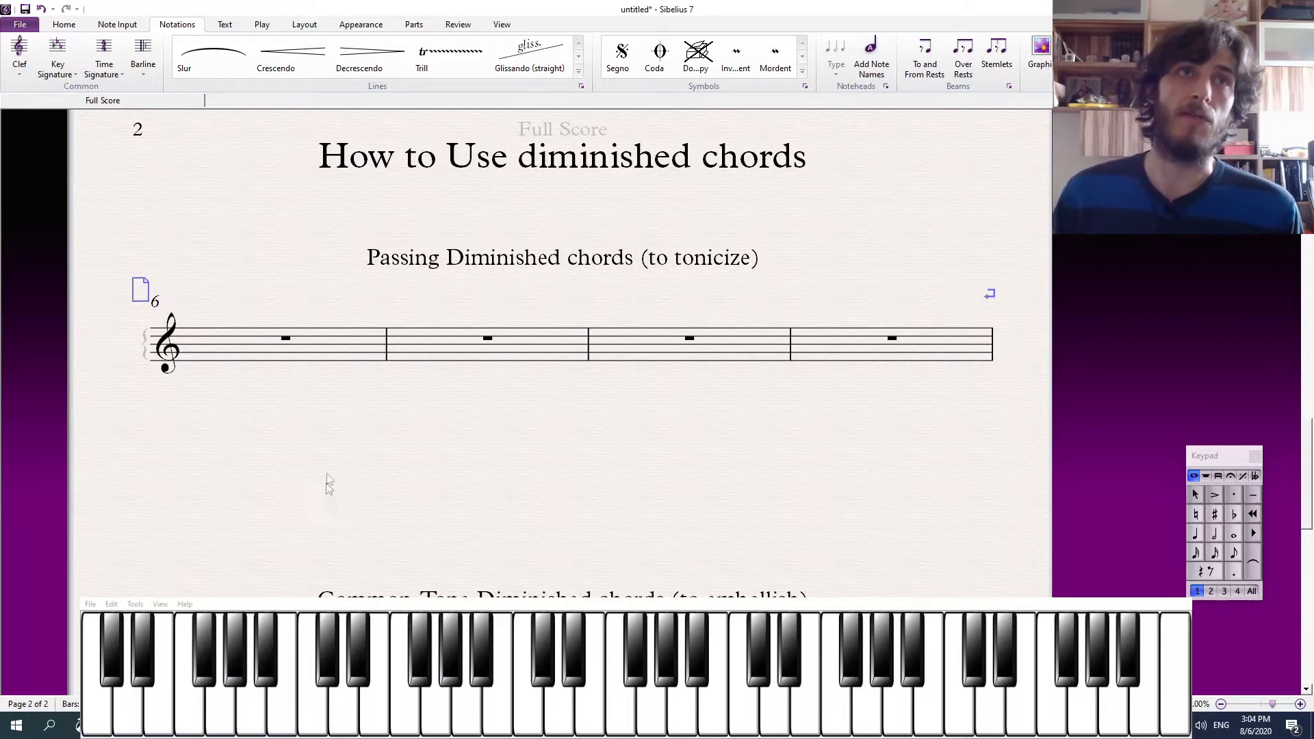
# Add chord symbols C and G above the first two passing-chord bars.
pyautogui.click(310, 349)
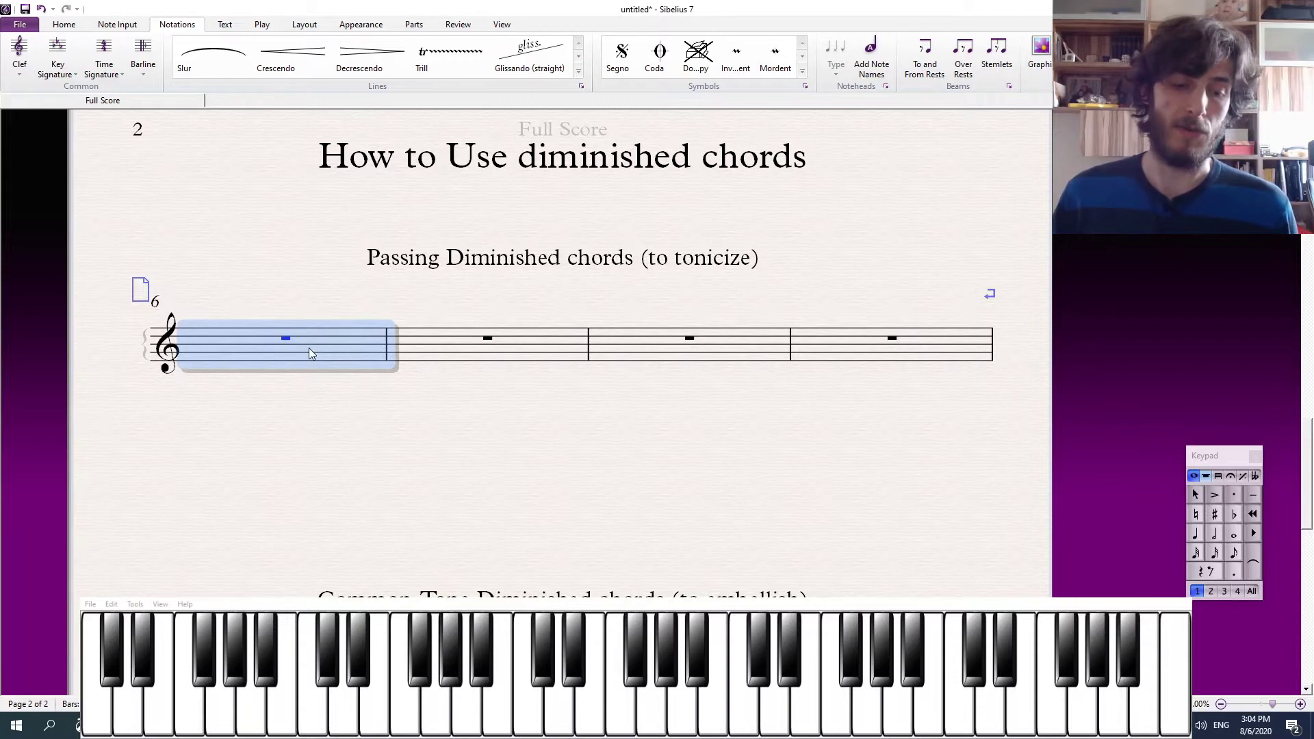
pyautogui.hotkey('ctrl', 'k')
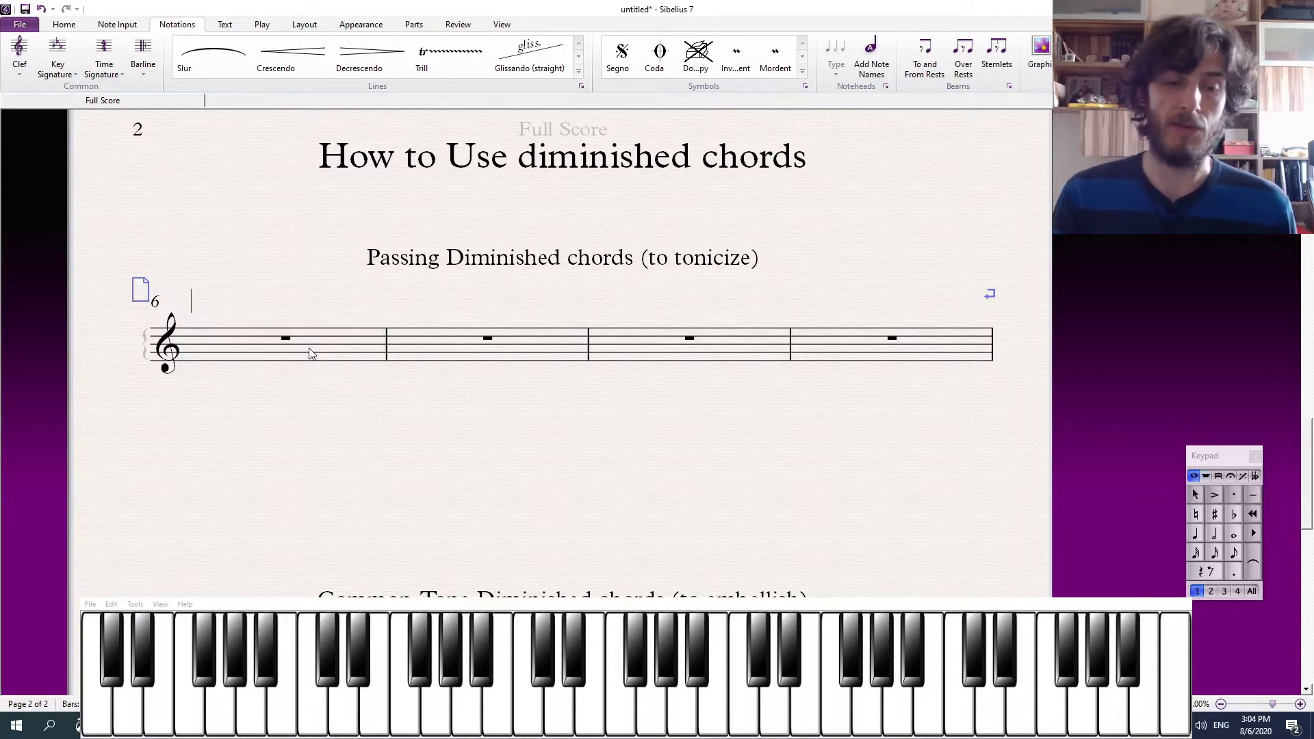
pyautogui.write('C')
pyautogui.press('space')
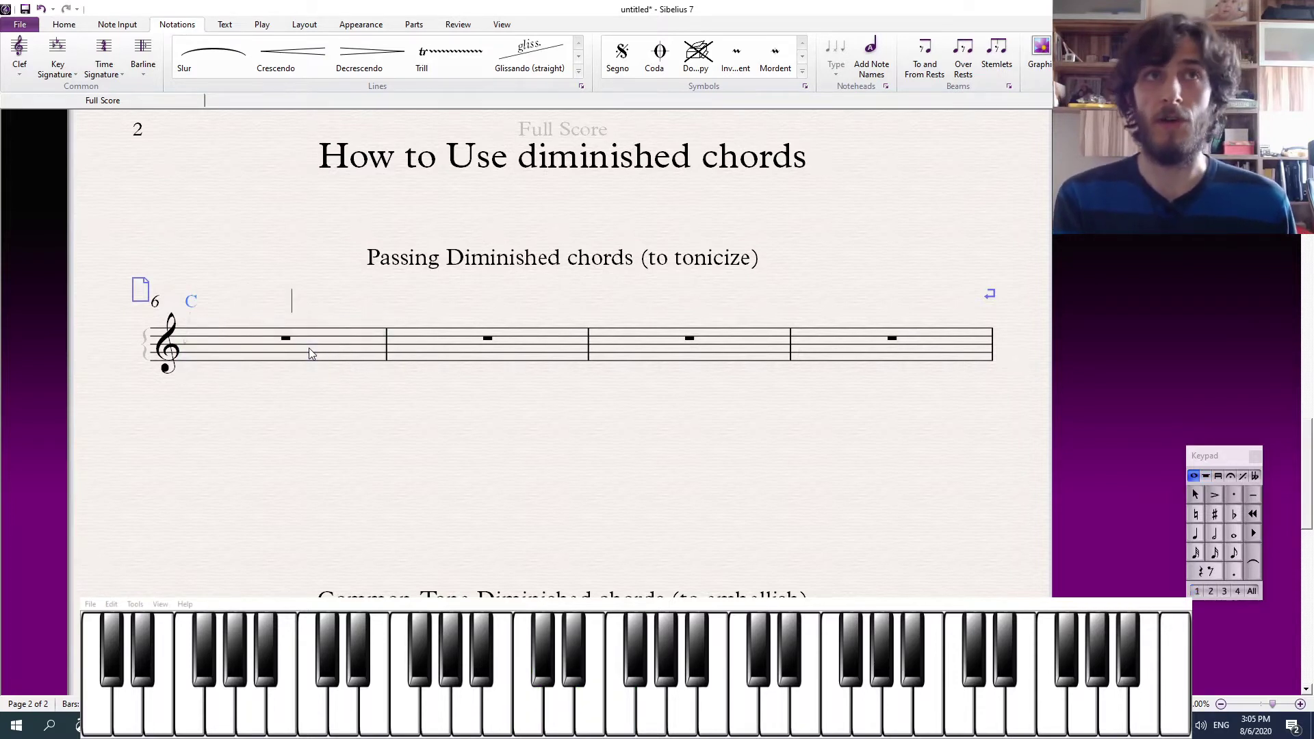
pyautogui.press('space')
pyautogui.write('G')
pyautogui.press('space')
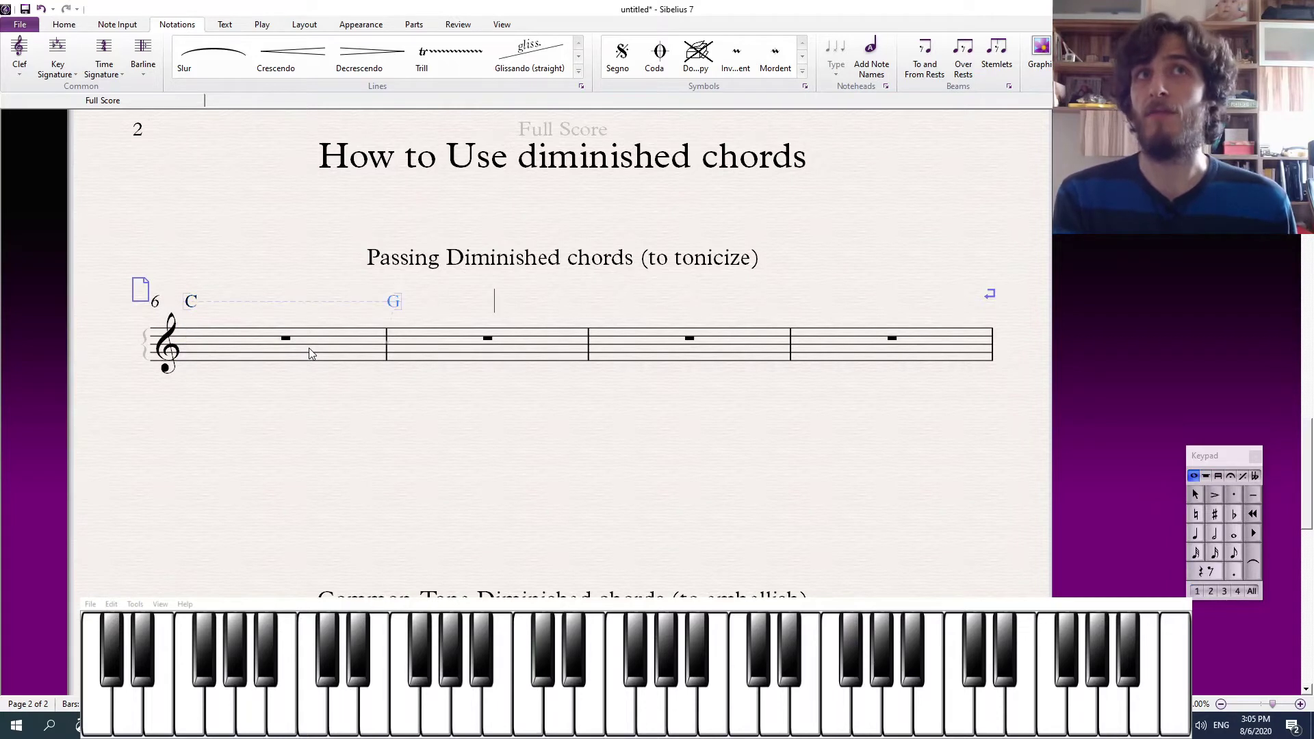
# Add chord symbols Am and F above the third and fourth passing-chord bars.
pyautogui.press('space')
pyautogui.press('space')
pyautogui.write('Am')
pyautogui.press('space')
pyautogui.press('space')
pyautogui.press('space')
pyautogui.press('space')
pyautogui.write('F')
pyautogui.press('space')
pyautogui.press('Escape')
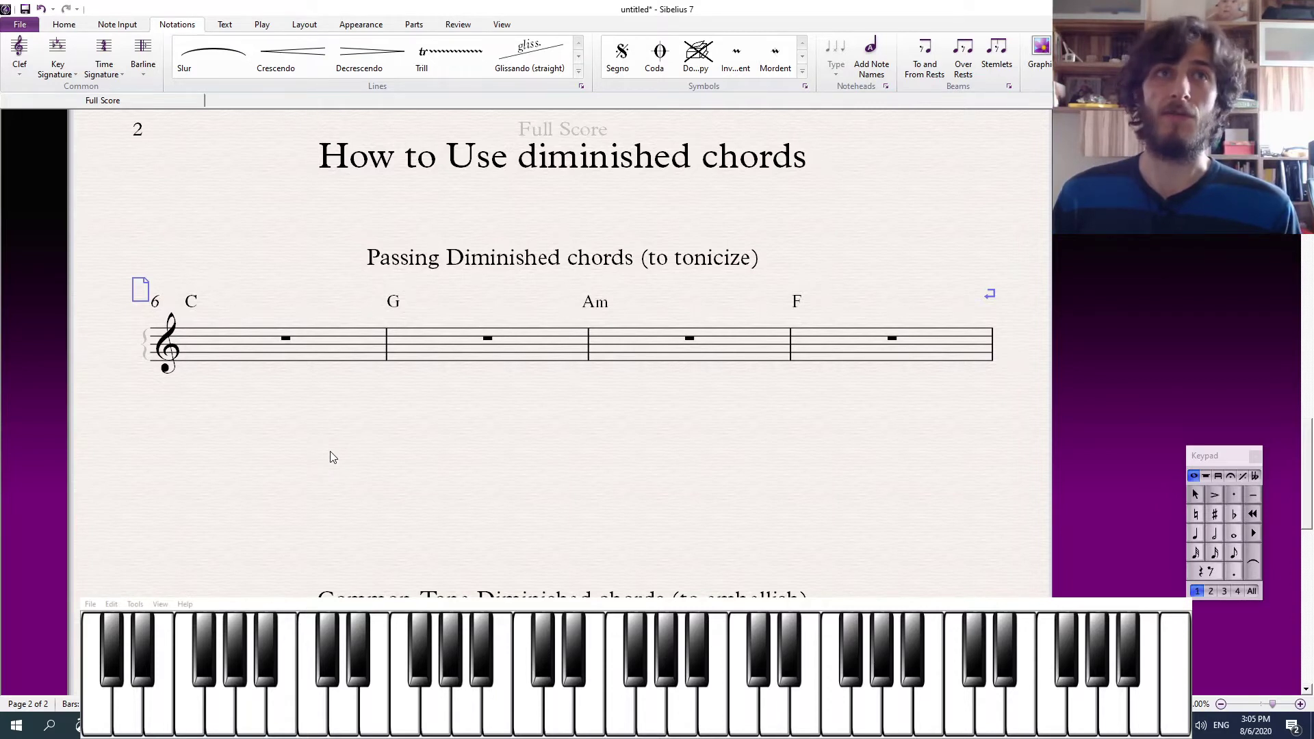
pyautogui.click(394, 305)
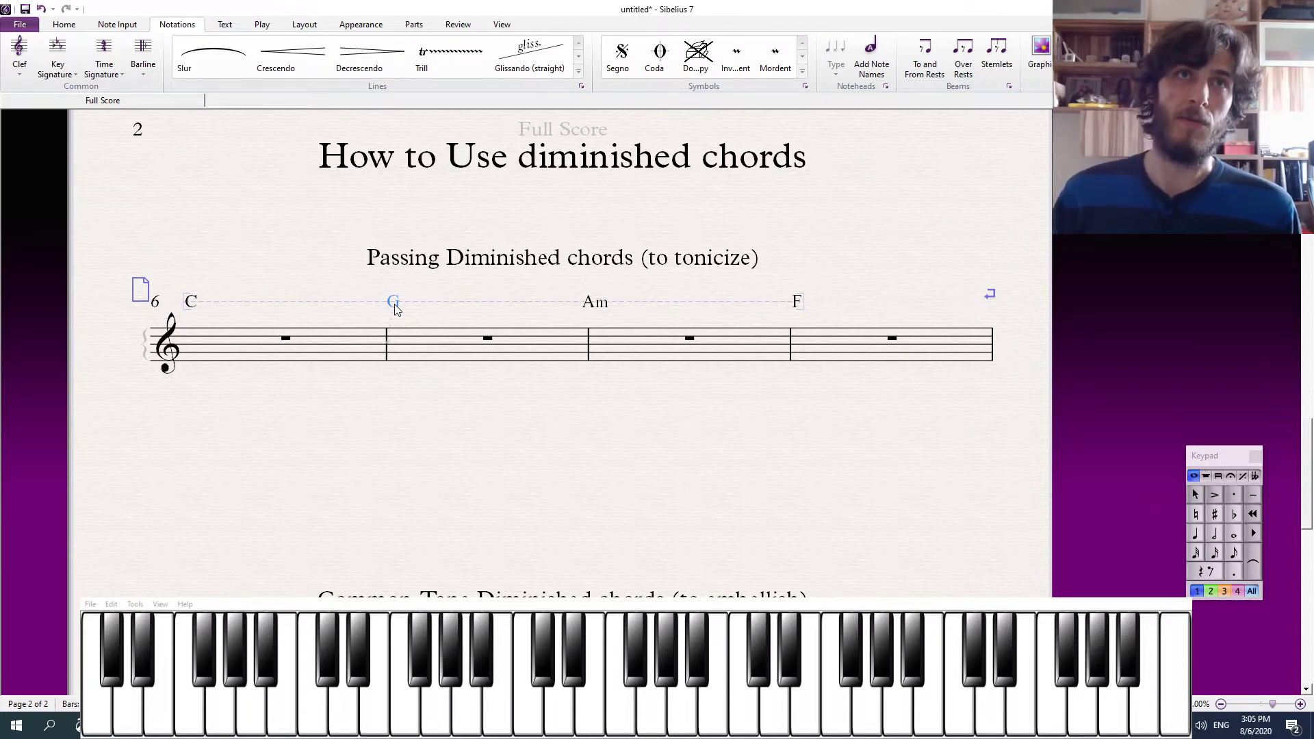
# Add an F#dim chord symbol on beat 3 of the first bar, between C and G.
pyautogui.click(421, 447)
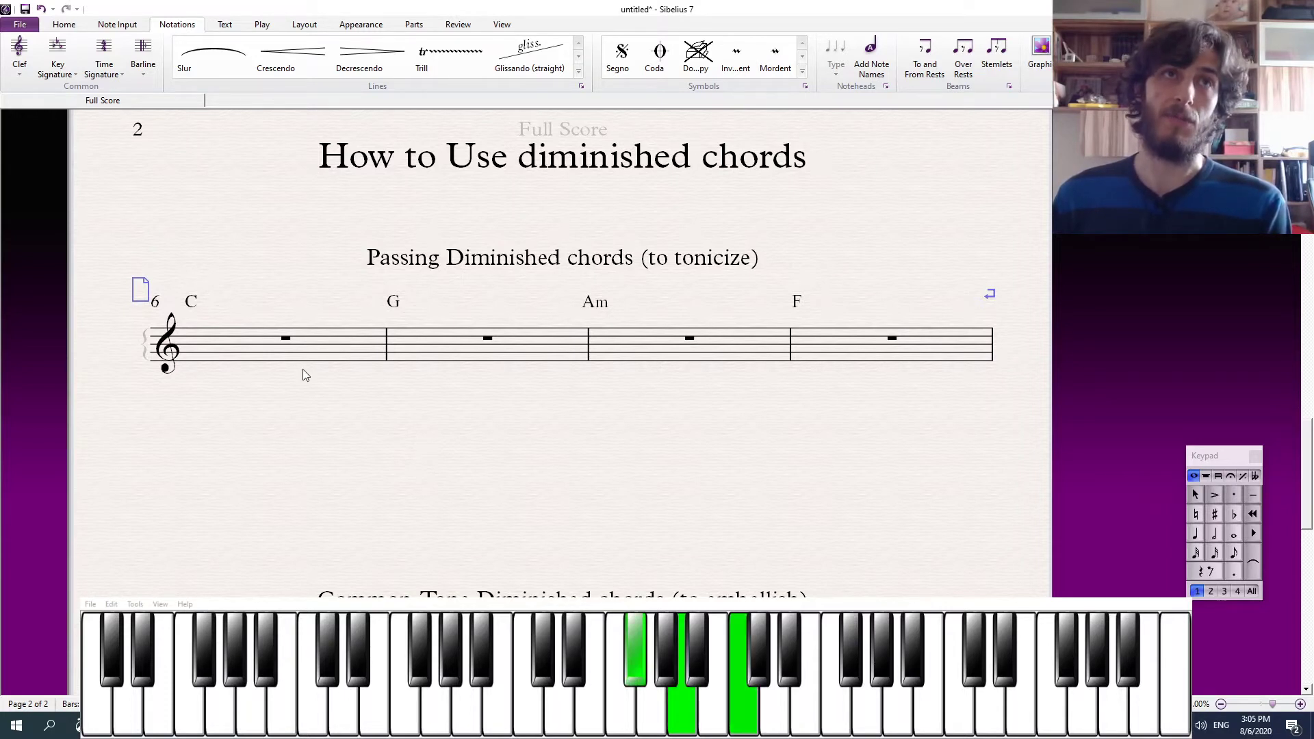
pyautogui.click(289, 341)
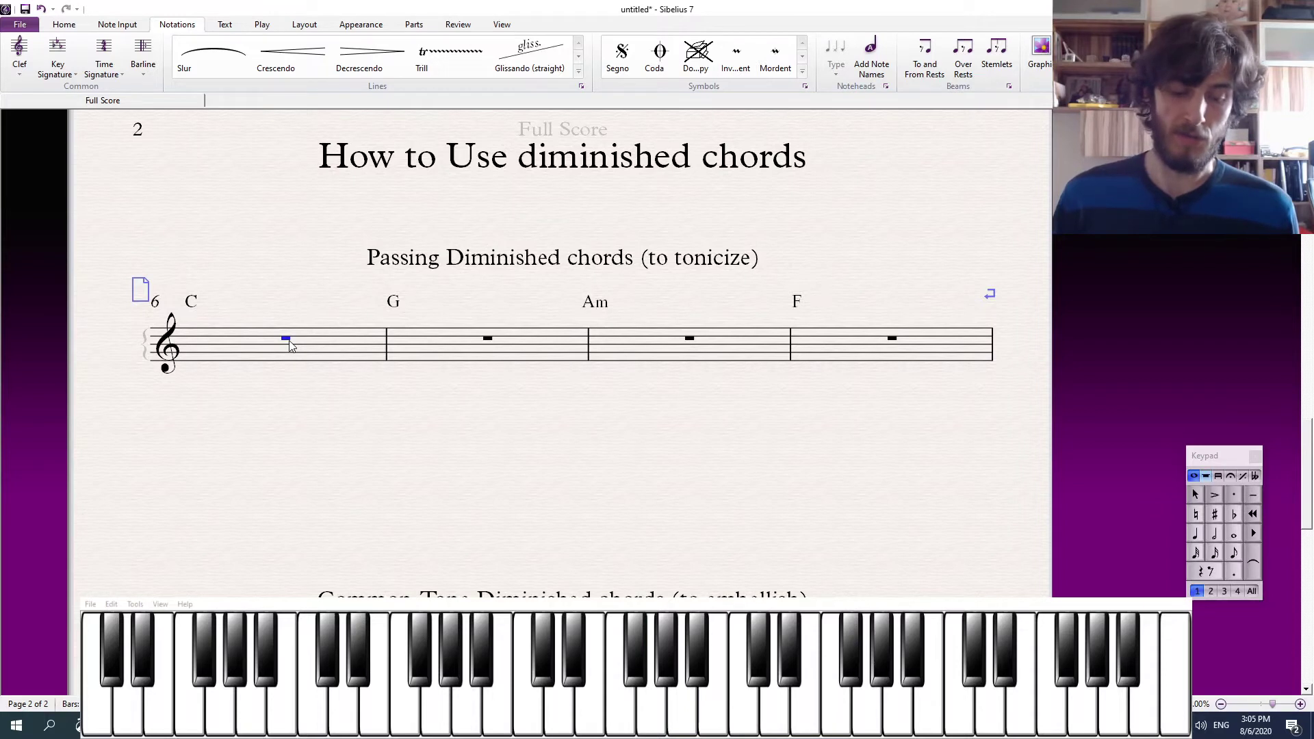
pyautogui.hotkey('ctrl', 'k')
pyautogui.press('space')
pyautogui.press('space')
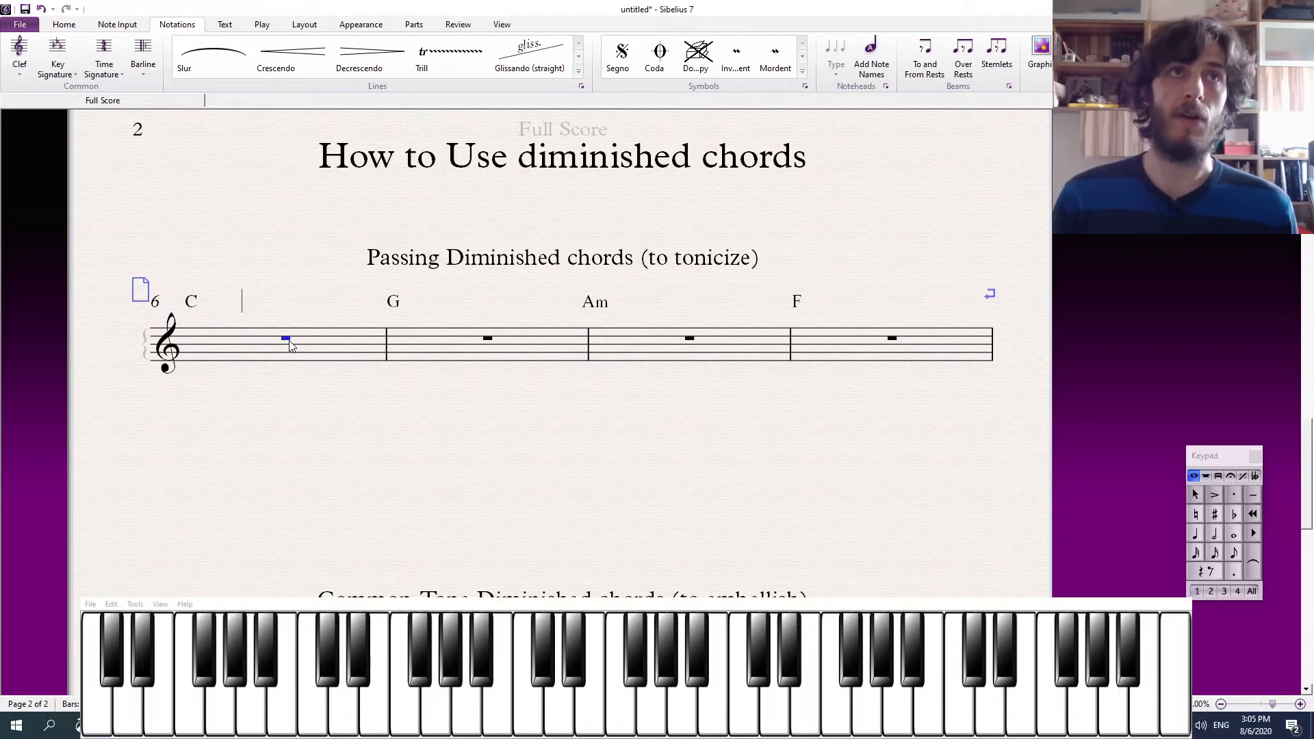
pyautogui.write('F#dim')
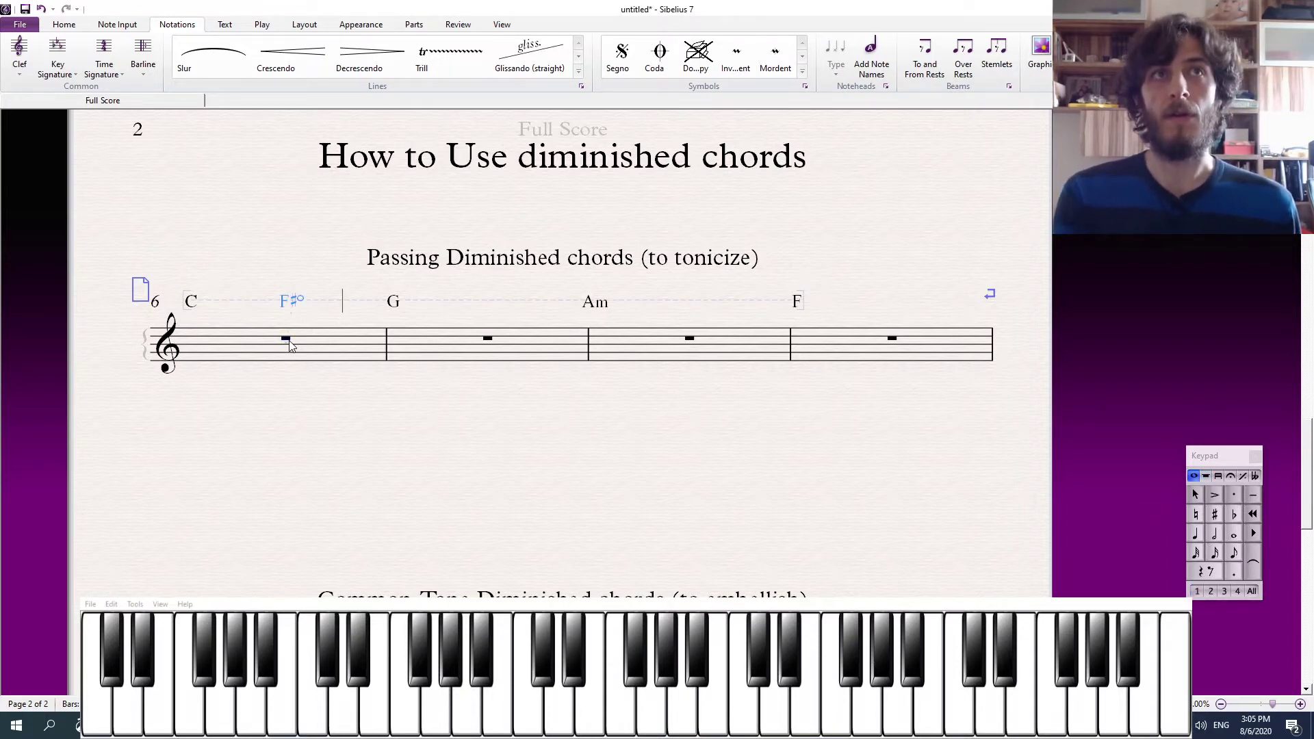
pyautogui.press('Escape')
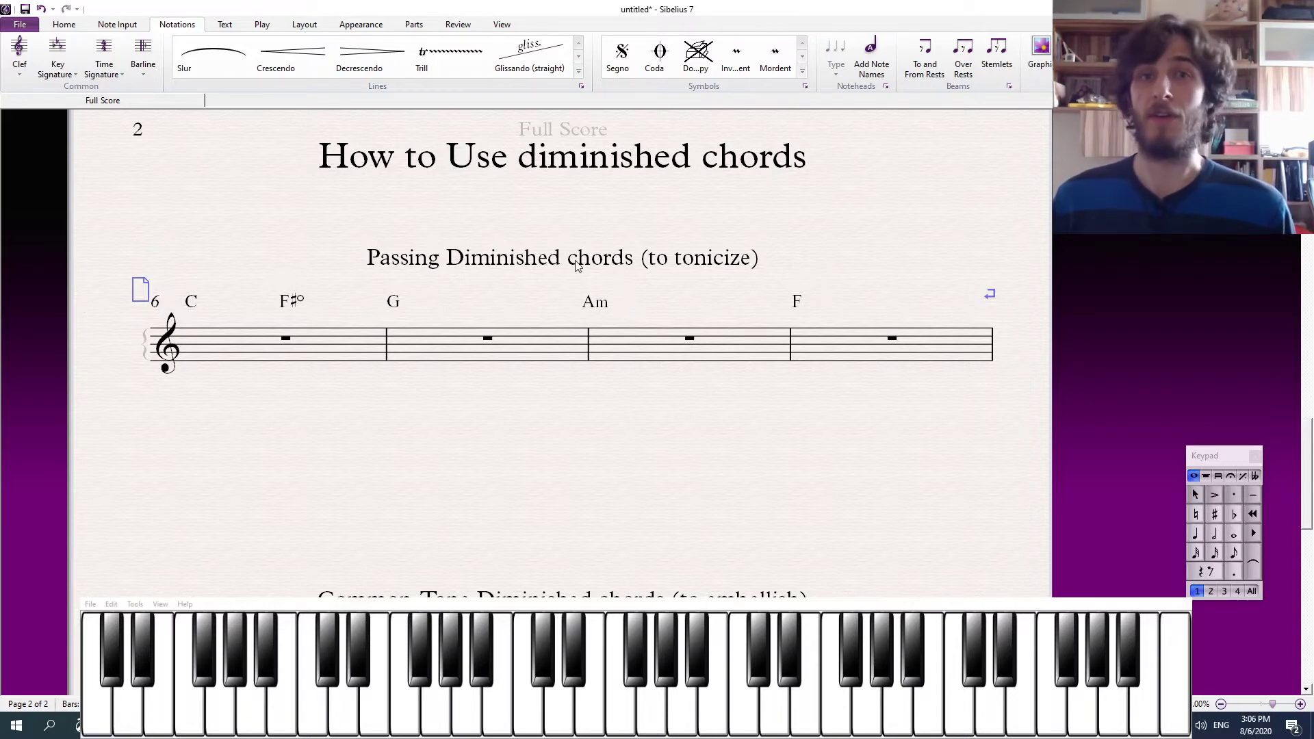
# Add a G#dim chord symbol in bar 2, leading into Am.
pyautogui.click(597, 305)
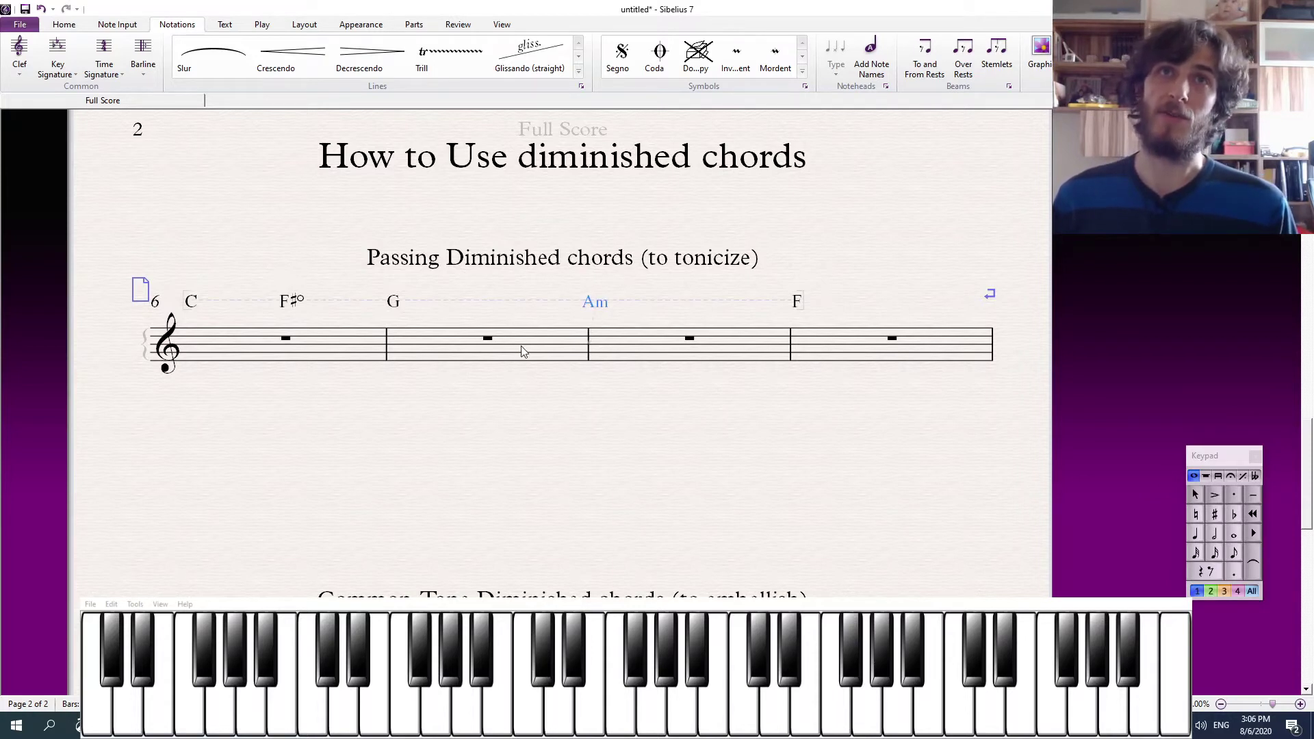
pyautogui.click(487, 338)
pyautogui.hotkey('ctrl', 'k')
pyautogui.write('G#dim')
pyautogui.press('Escape')
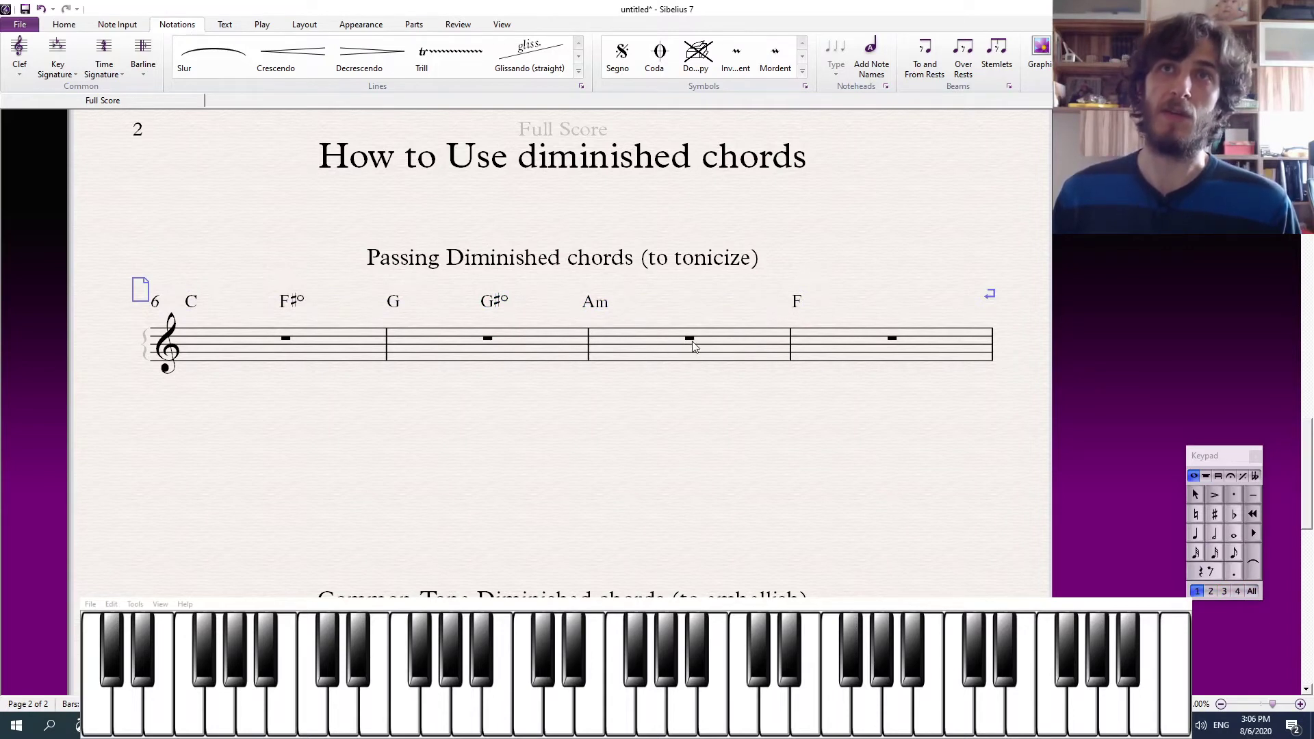
# Add an Edim chord symbol on beat 3 of bar 3, leading into F.
pyautogui.click(603, 305)
pyautogui.hotkey('ctrl', 'k')
pyautogui.press('space')
pyautogui.write('Edim')
pyautogui.press('space')
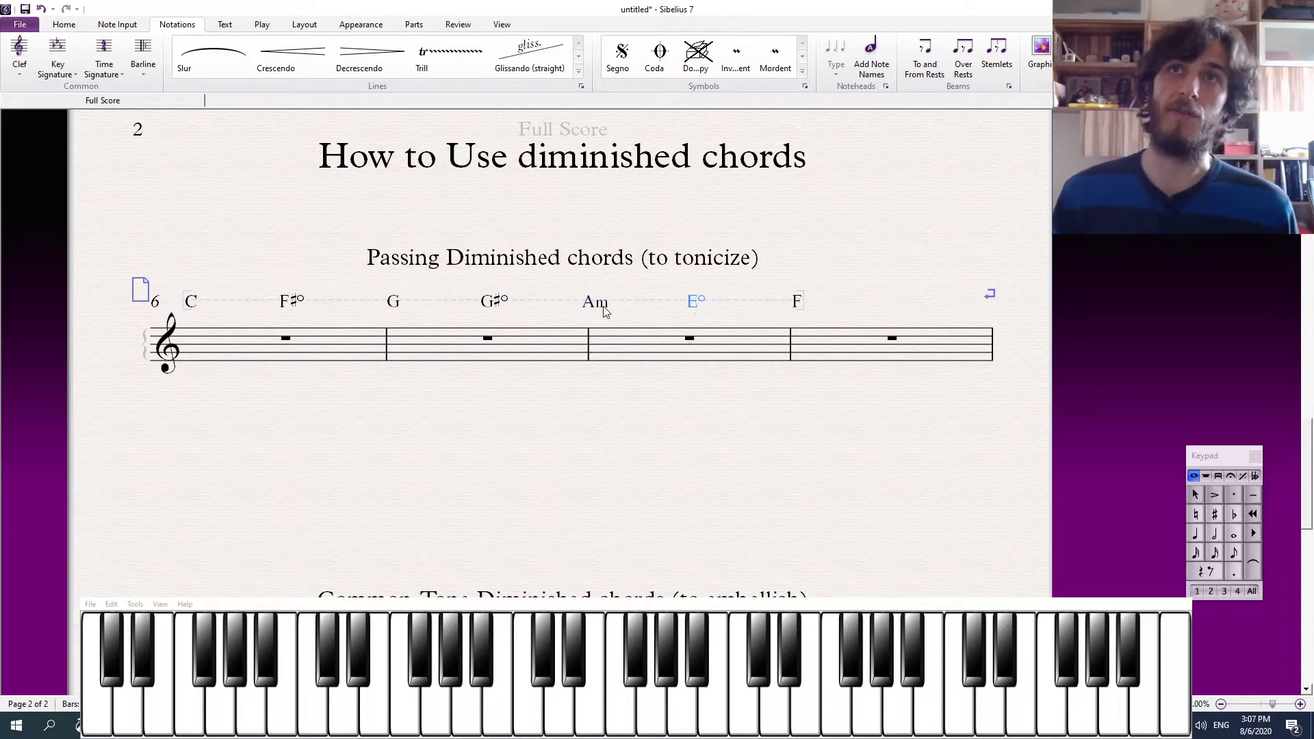
pyautogui.press('Escape')
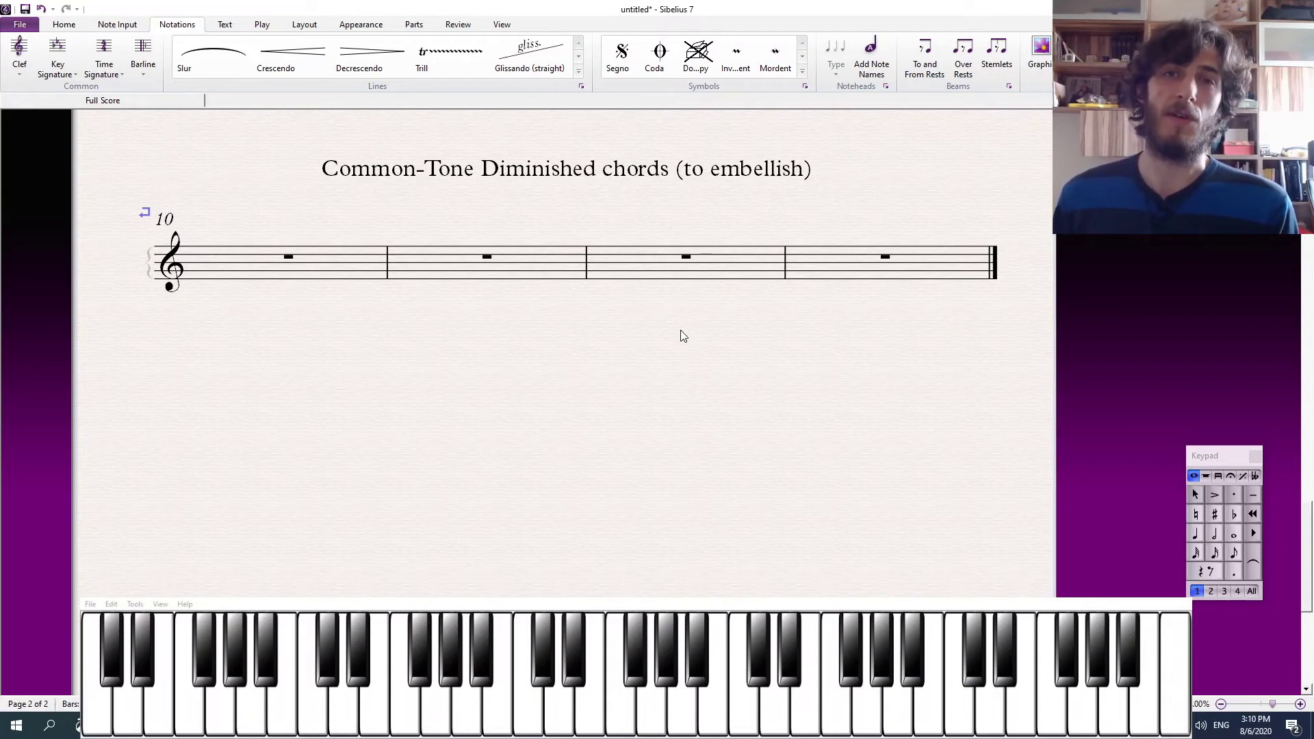
# Enter chord symbols C, F, G and C at the start of bars 10–13.
pyautogui.click(306, 275)
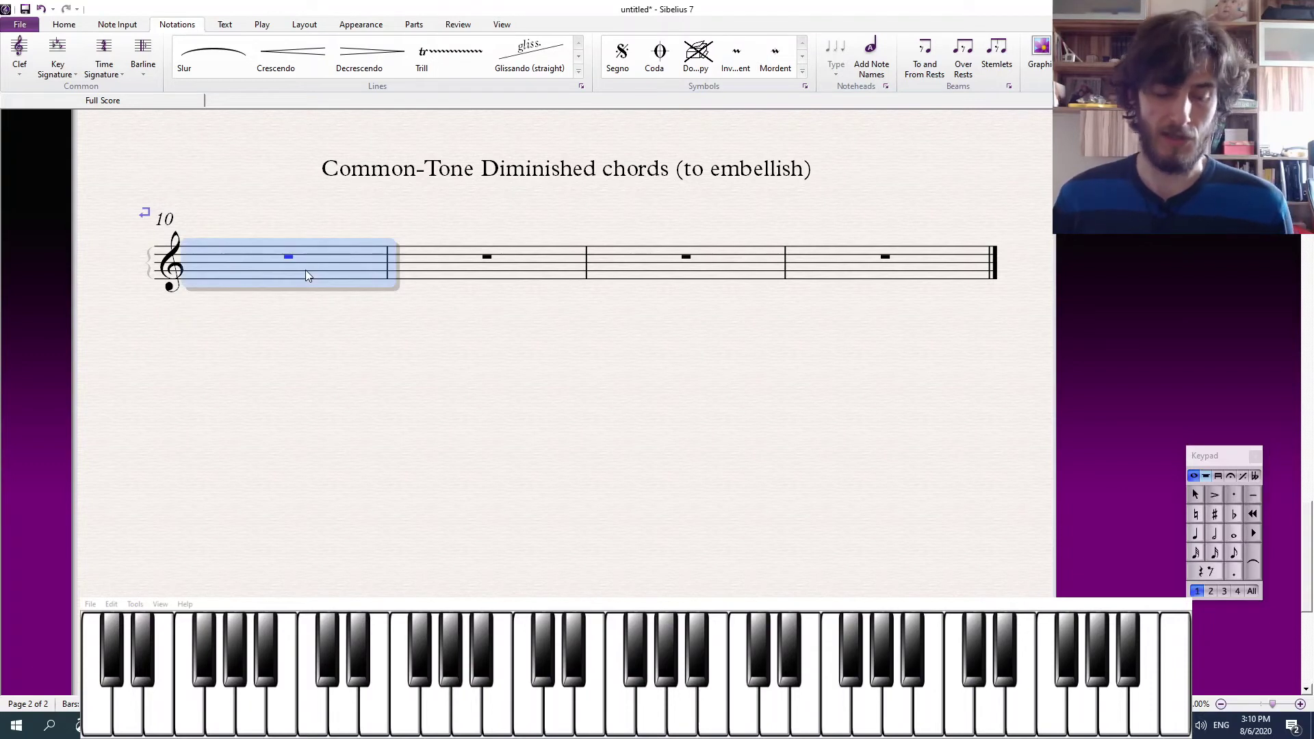
pyautogui.hotkey('ctrl', 'k')
pyautogui.write('C')
pyautogui.press('space')
pyautogui.press('space')
pyautogui.press('space')
pyautogui.press('space')
pyautogui.write('F')
pyautogui.press('space')
pyautogui.press('space')
pyautogui.press('space')
pyautogui.press('space')
pyautogui.write('G')
pyautogui.press('space')
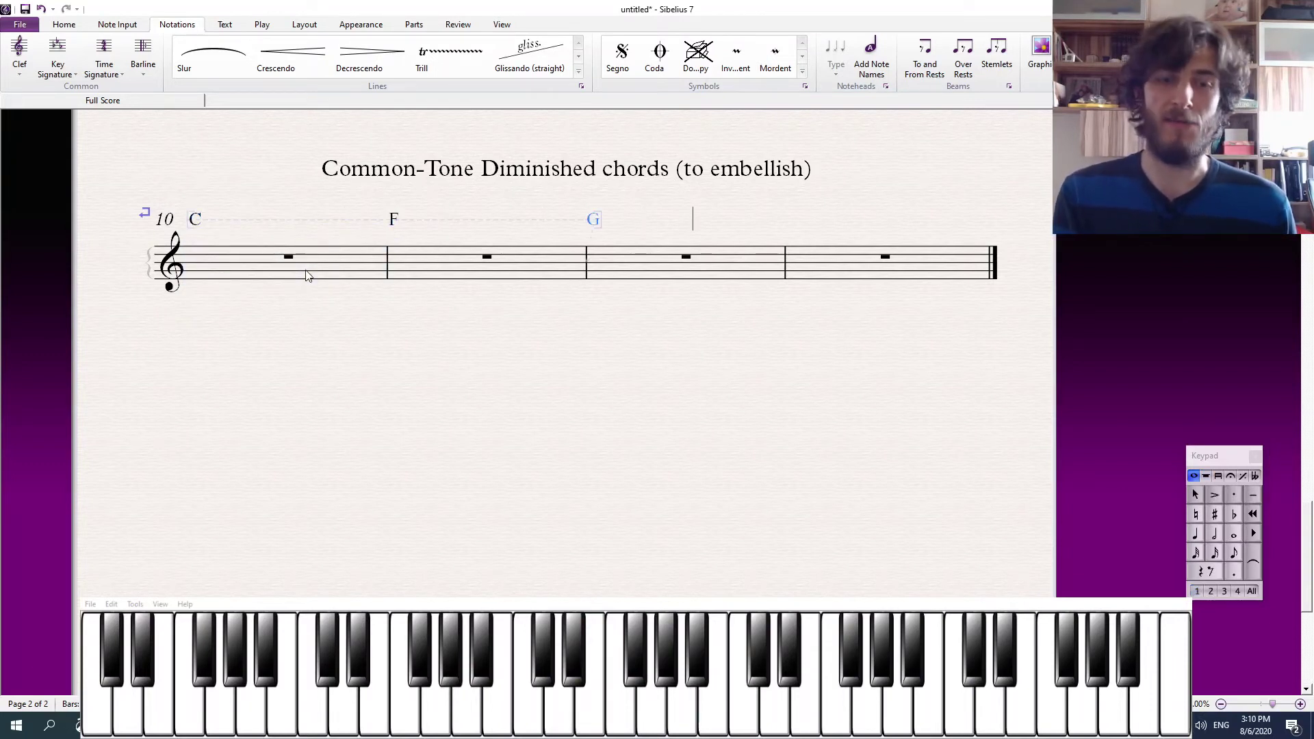
pyautogui.press('space')
pyautogui.press('space')
pyautogui.write('C')
pyautogui.press('Escape')
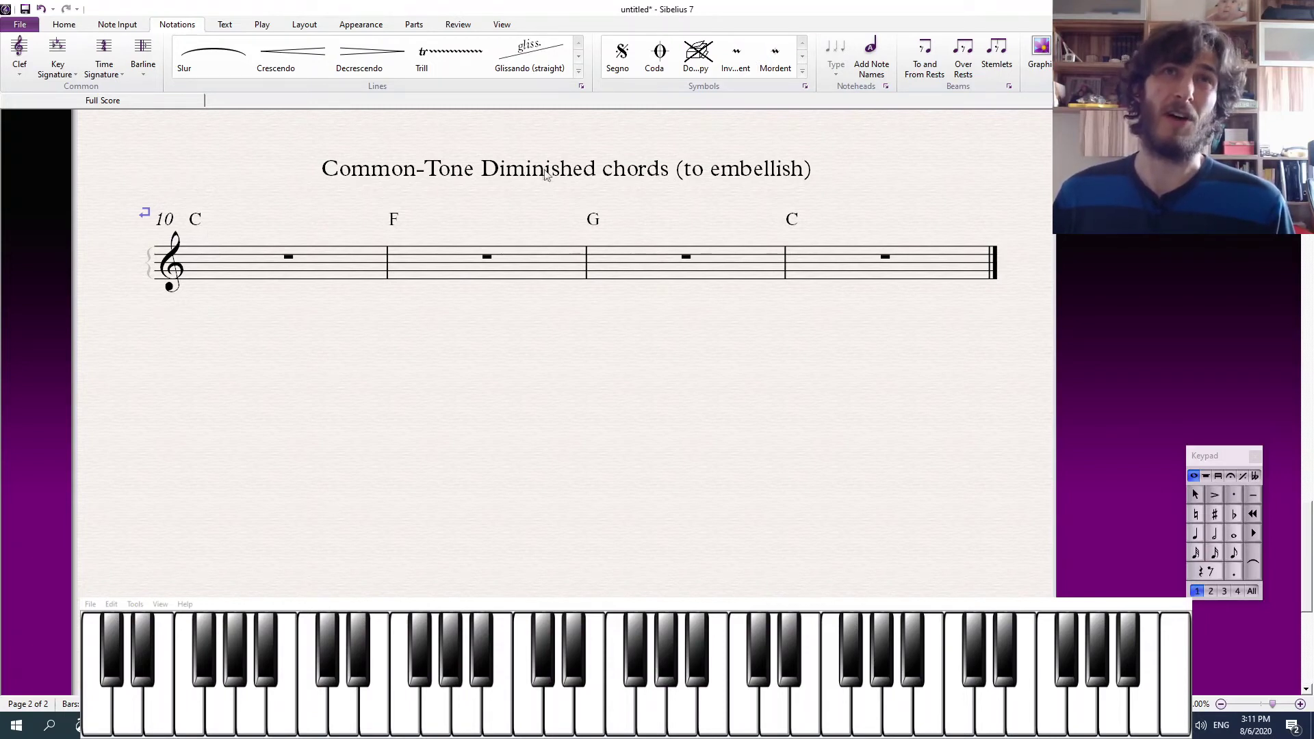
# Change bar 10's opening symbol to Cdim7, with a C symbol on beat 3.
pyautogui.doubleClick(197, 219)
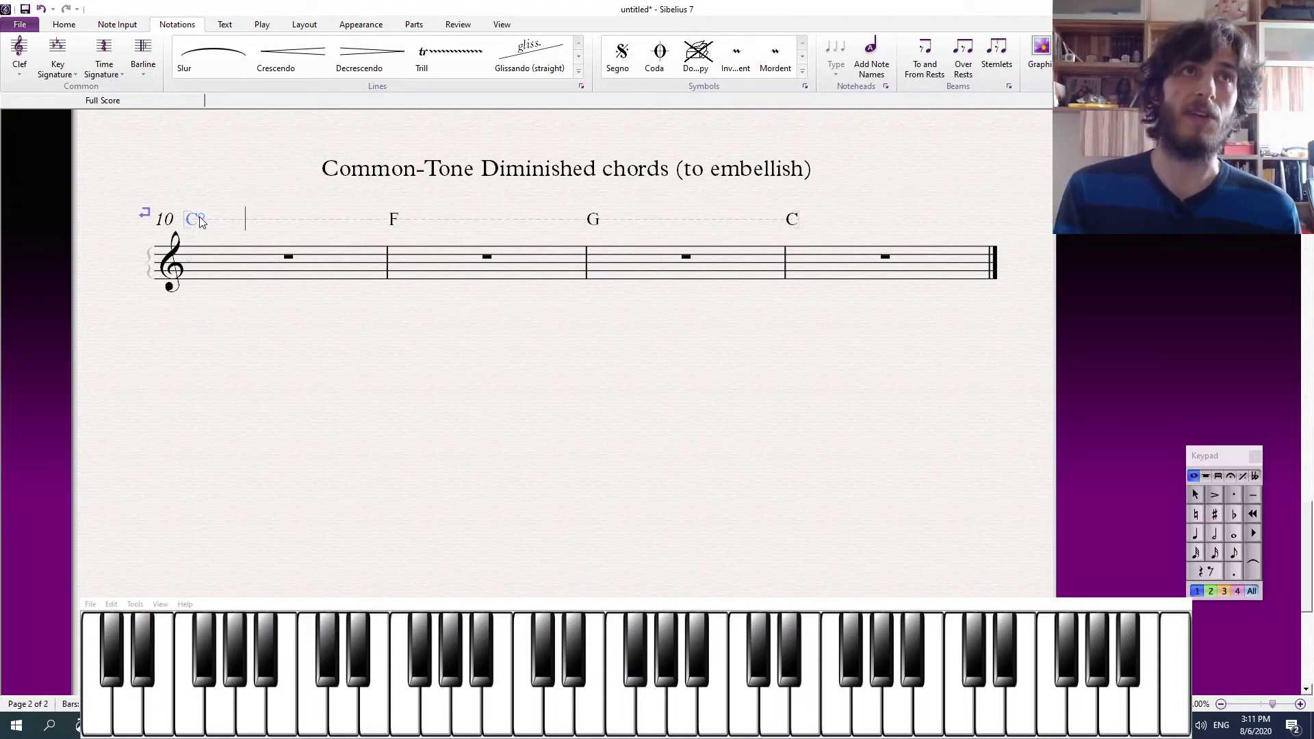
pyautogui.press('space')
pyautogui.write('C')
pyautogui.press('Escape')
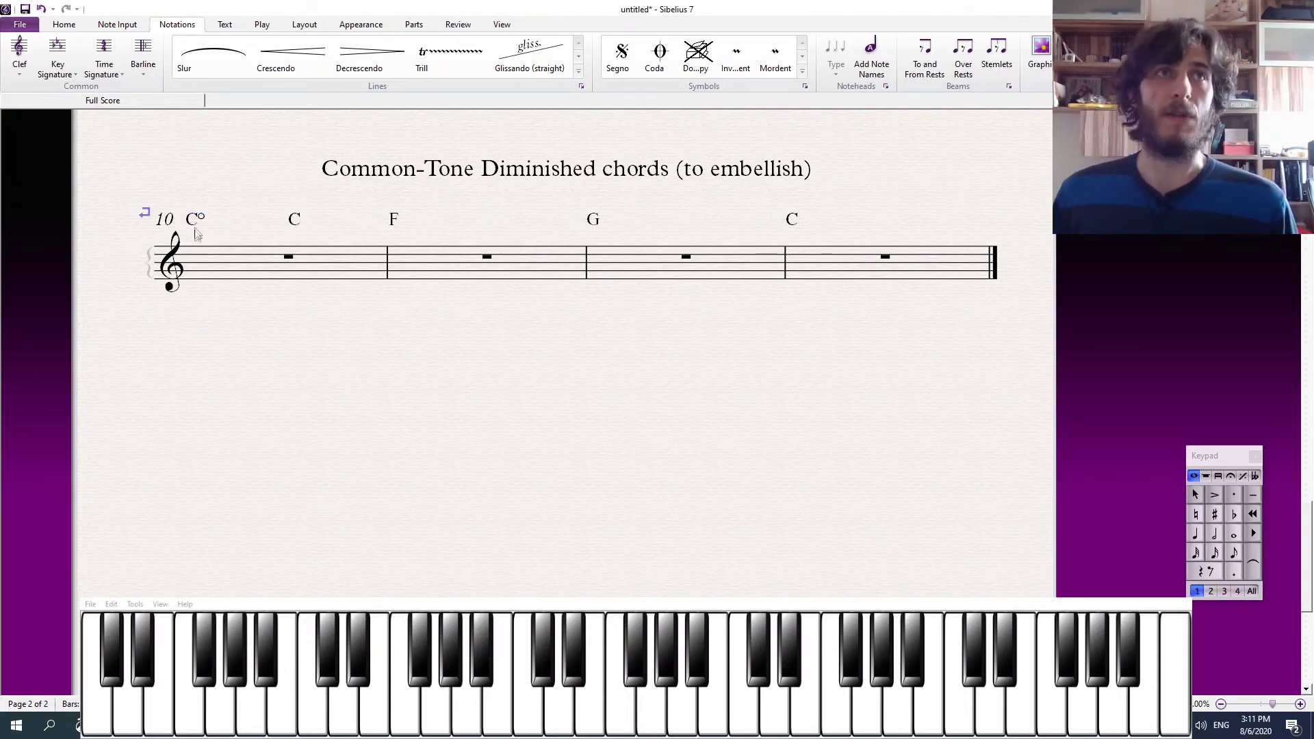
pyautogui.press('Escape')
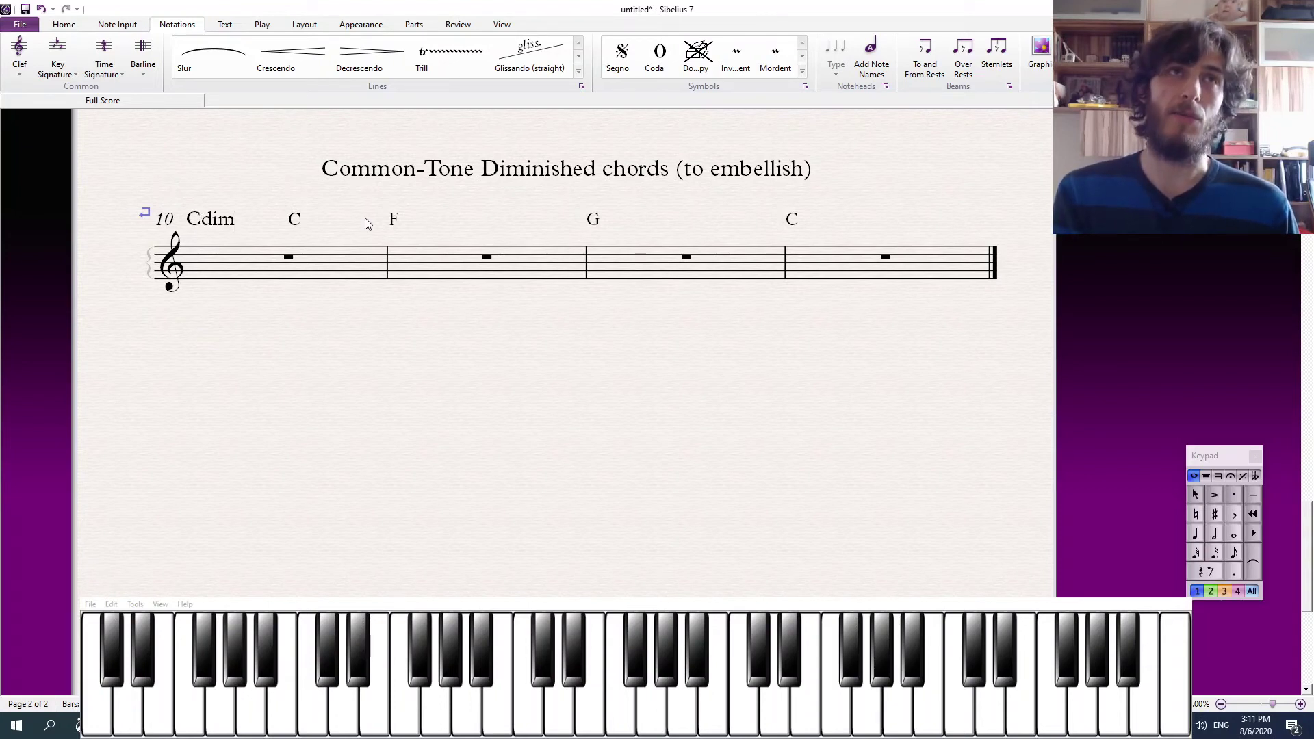
pyautogui.press('space')
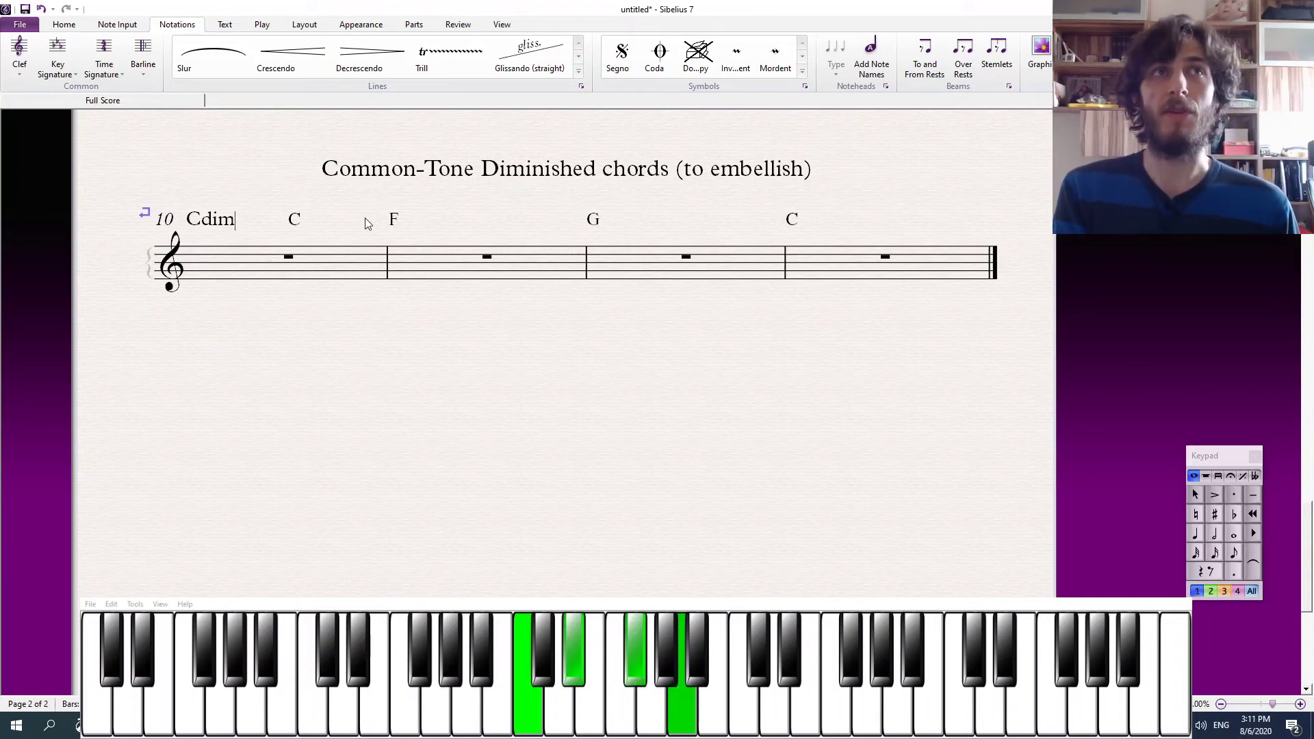
pyautogui.click(329, 404)
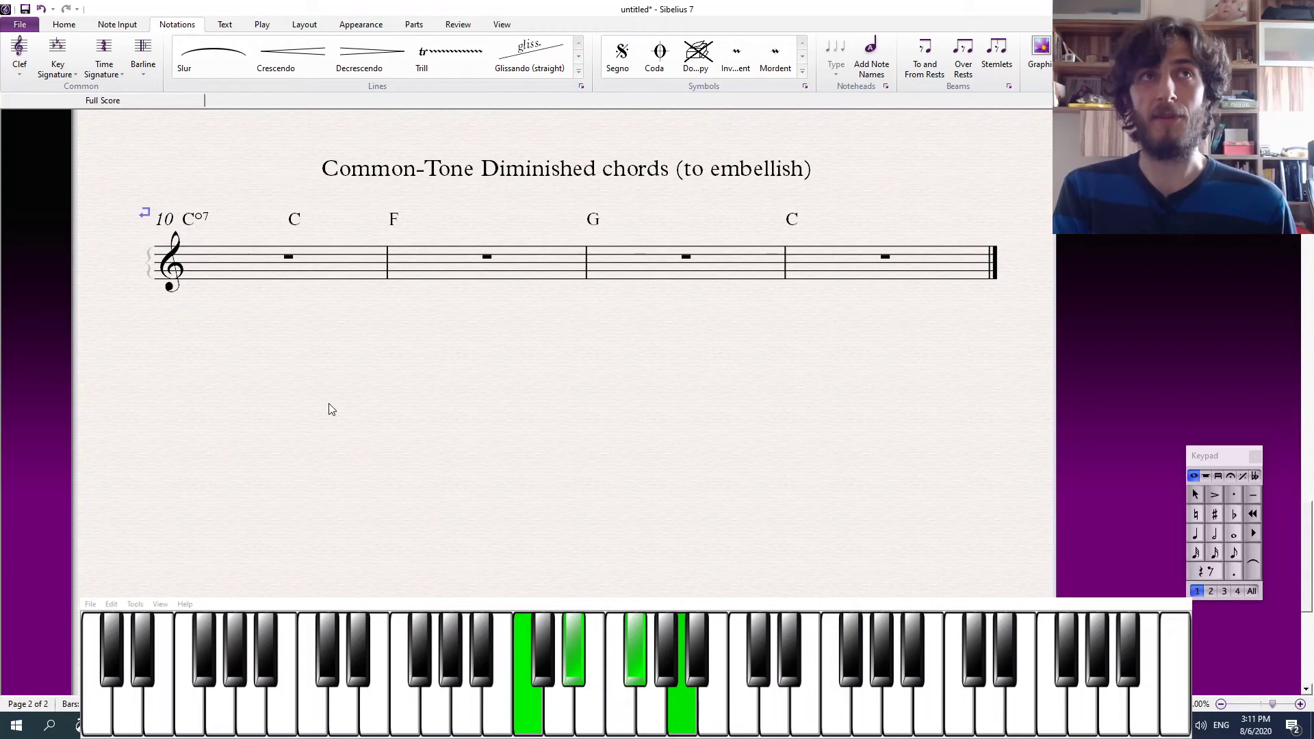
pyautogui.click(395, 221)
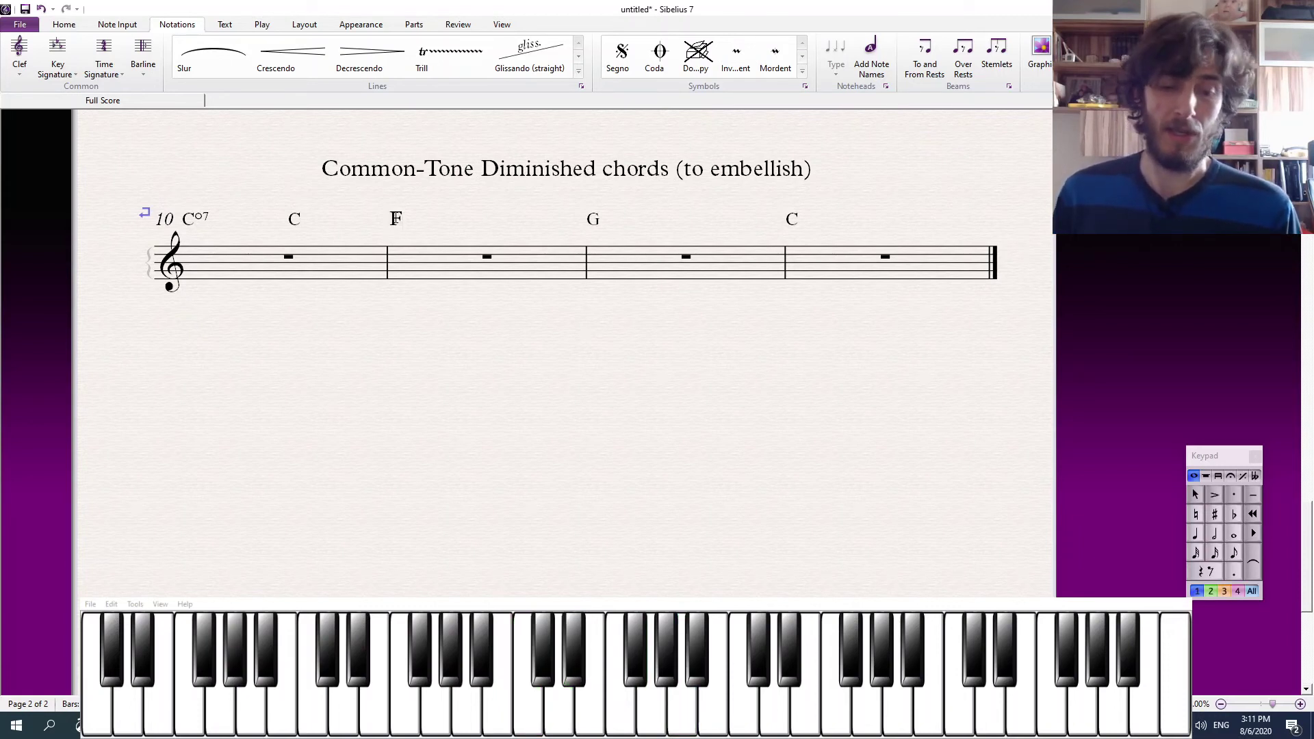